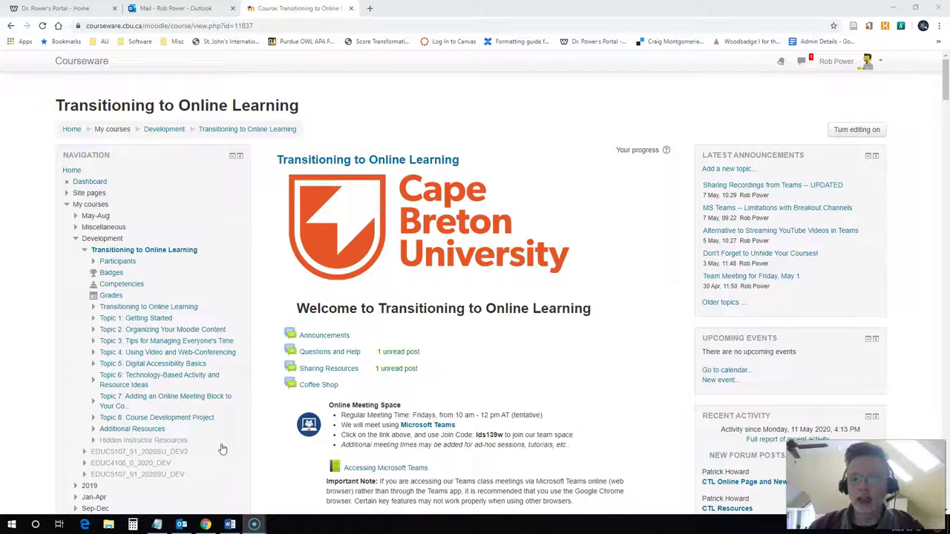
Step: Check the prepared announcement text in Notepad, and start a new discussion topic in the course's Announcements forum
left_click(157, 524)
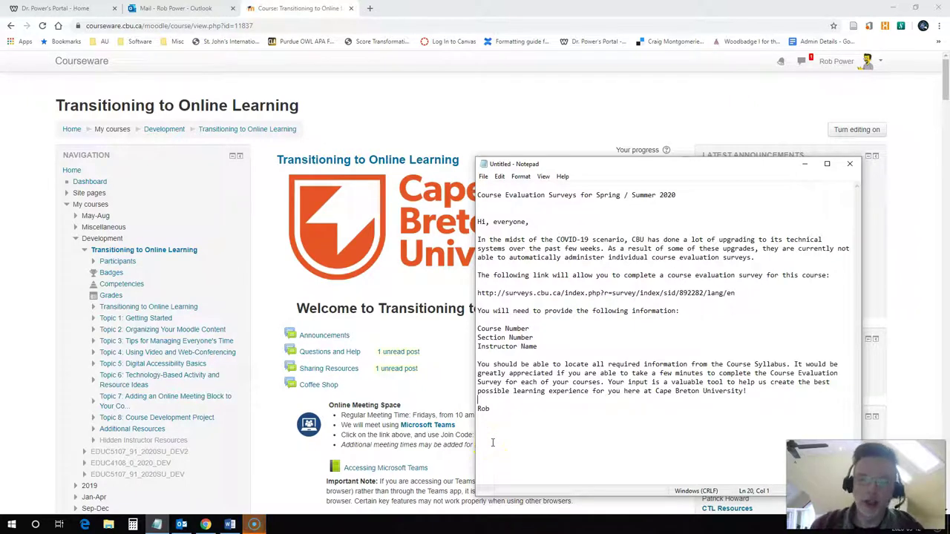
left_click(291, 286)
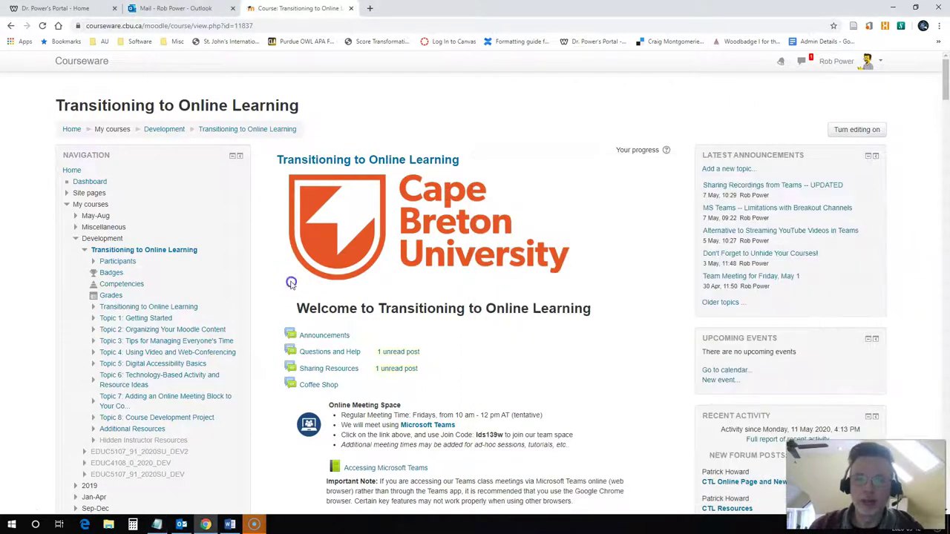
left_click(324, 338)
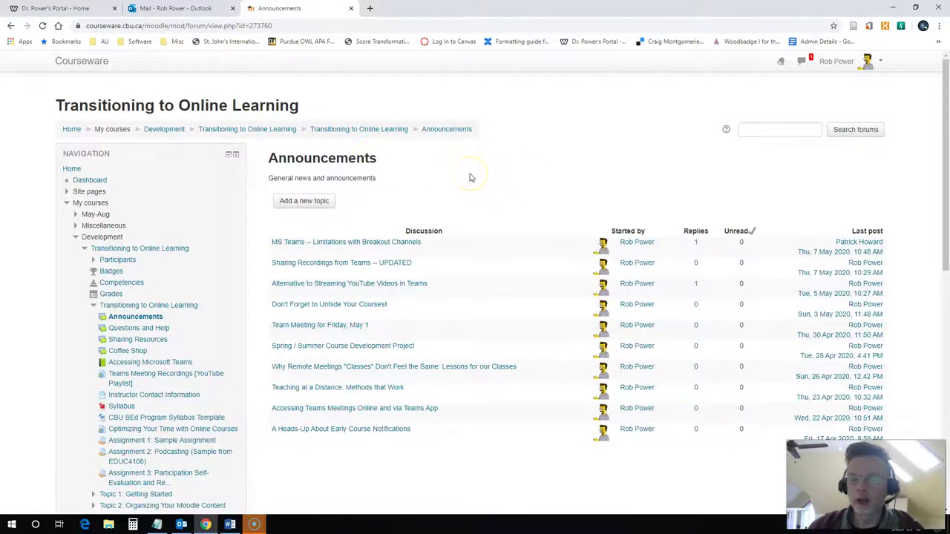
left_click(315, 204)
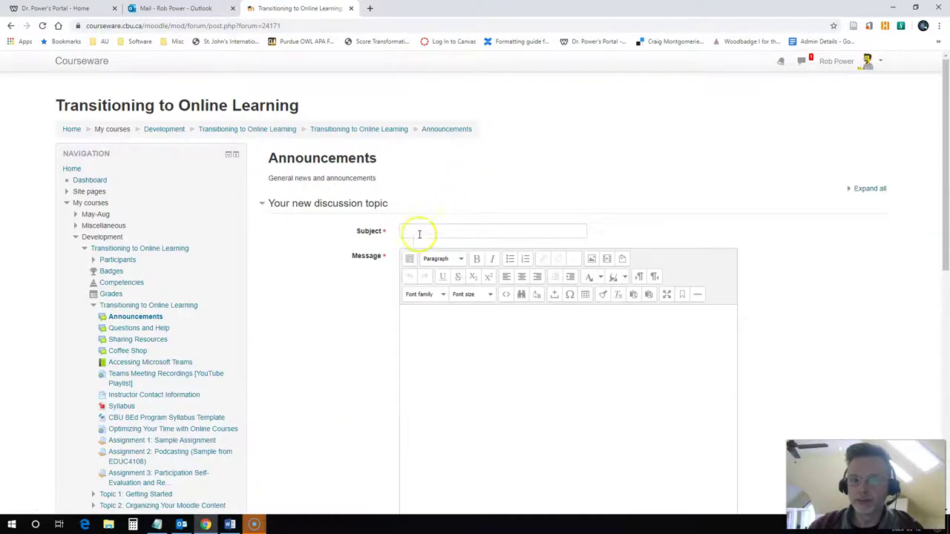
Step: Copy the title "Course Evaluation Surveys for Spring / Summer 2020" from Notepad into the new topic's subject
left_click(157, 524)
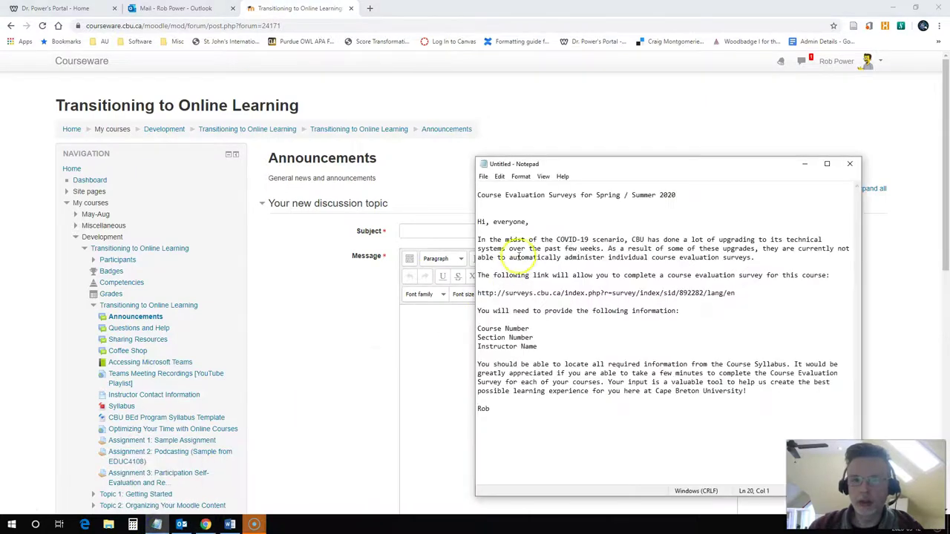
left_click_drag(680, 198, 471, 198)
key("ctrl+c")
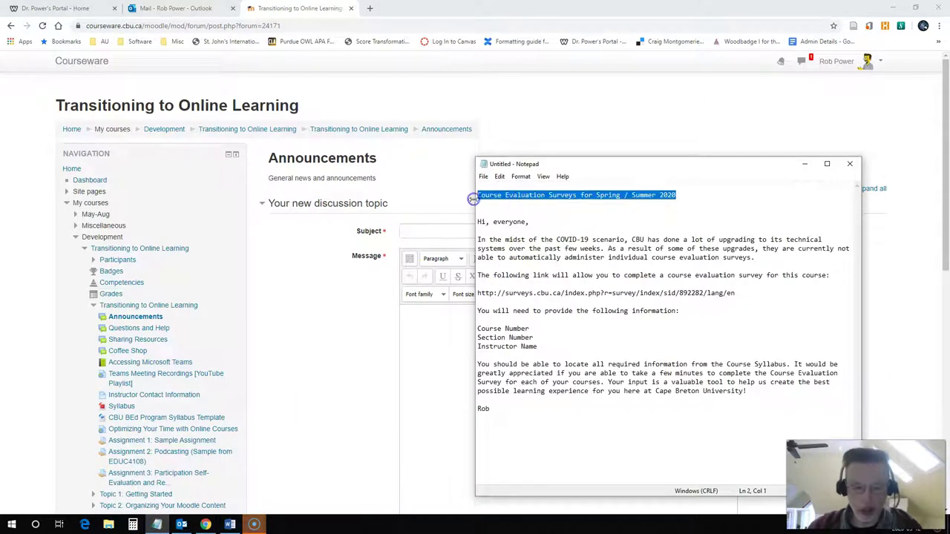
left_click(419, 231)
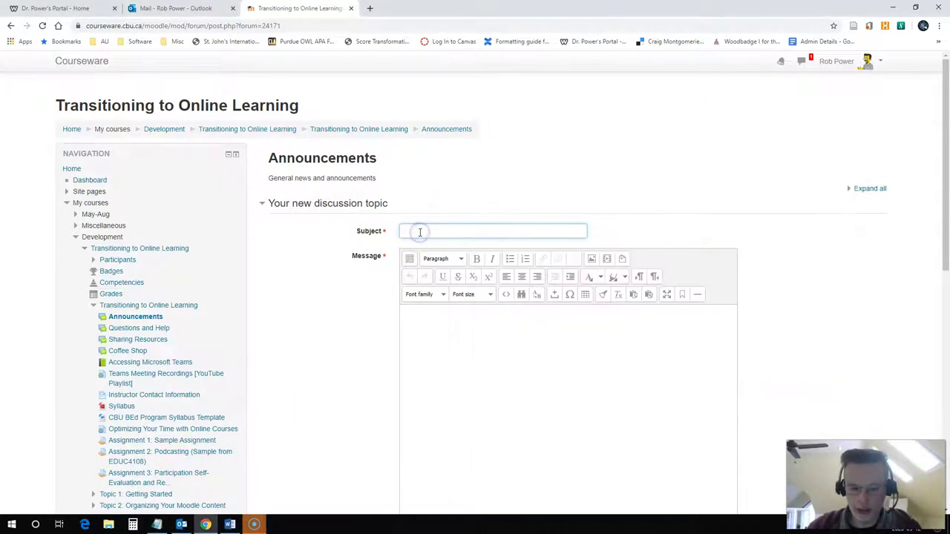
key("ctrl+v")
Step: Copy the announcement body, from "Hi, everyone," through the signature, from Notepad into the topic's message
left_click(428, 331)
left_click(230, 524)
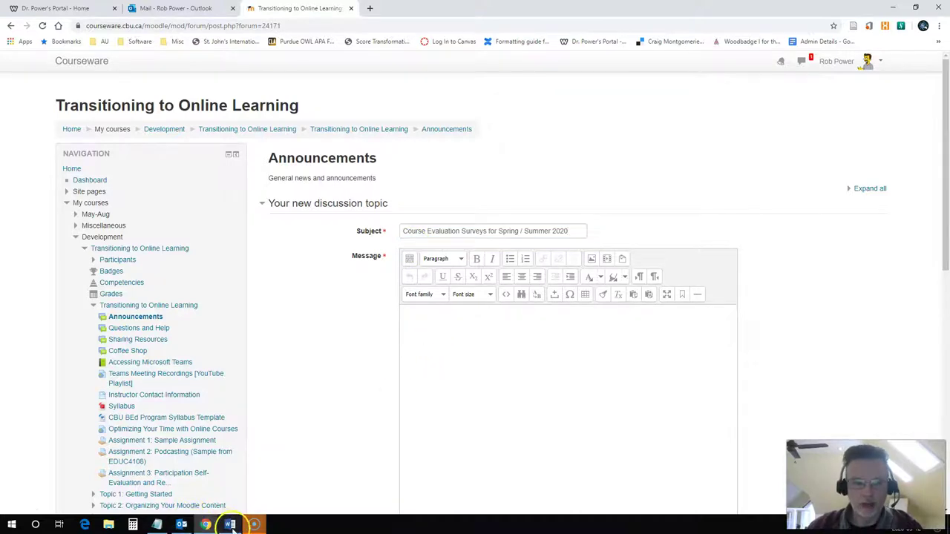
left_click(156, 525)
left_click(494, 408)
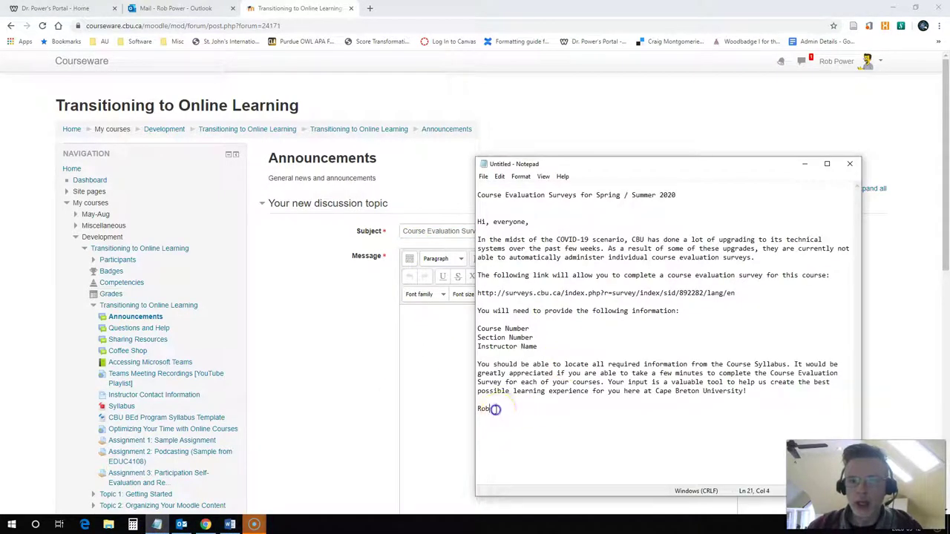
left_click_drag(494, 409, 458, 226)
key("ctrl+c")
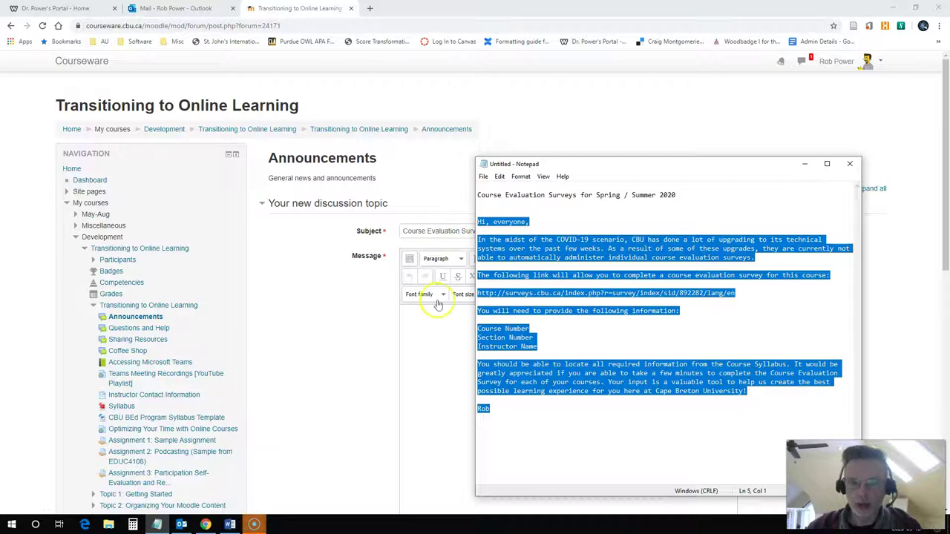
left_click(415, 332)
key("ctrl+v")
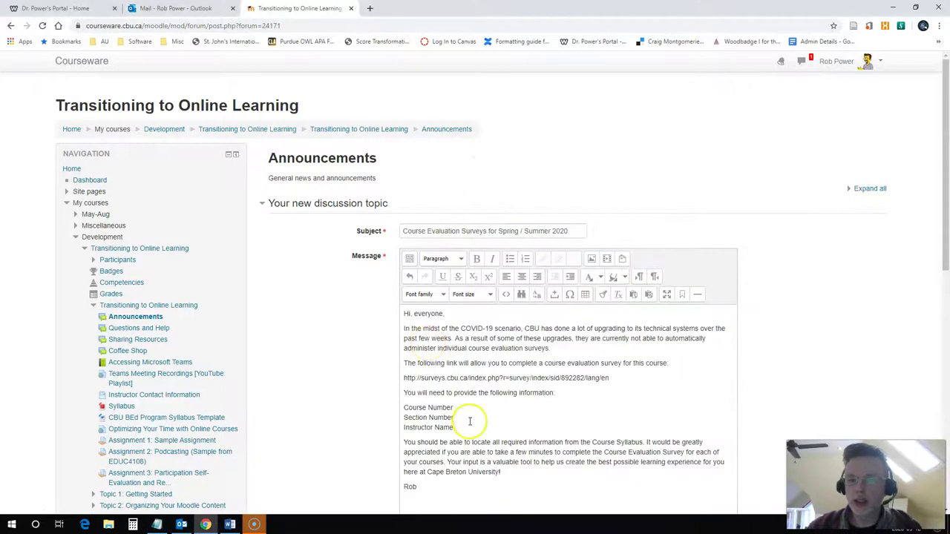
Step: Bullet the Course Number, Section Number and Instructor Name lines, and hyperlink the survey URL to its own address, opening in a new window
left_click_drag(460, 428, 408, 407)
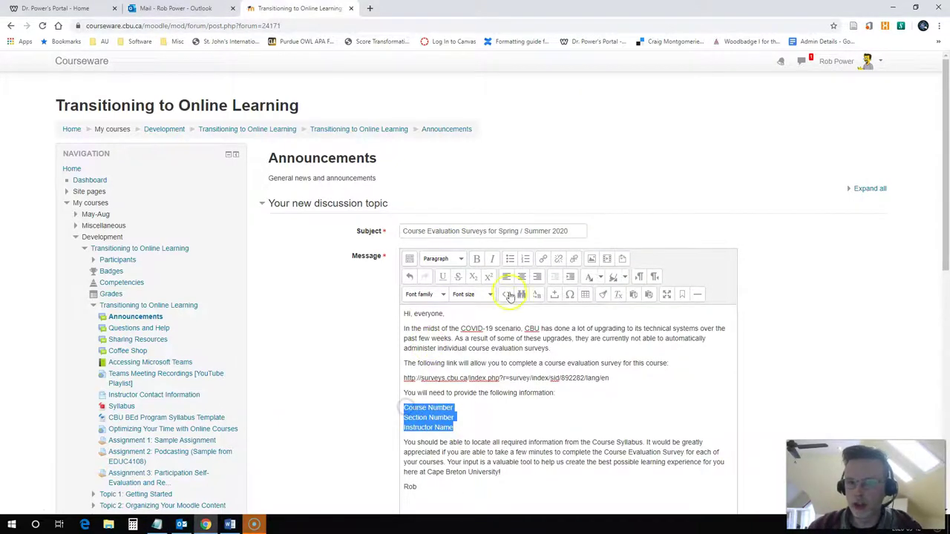
left_click(510, 258)
left_click_drag(611, 378, 449, 373)
key("ctrl+c")
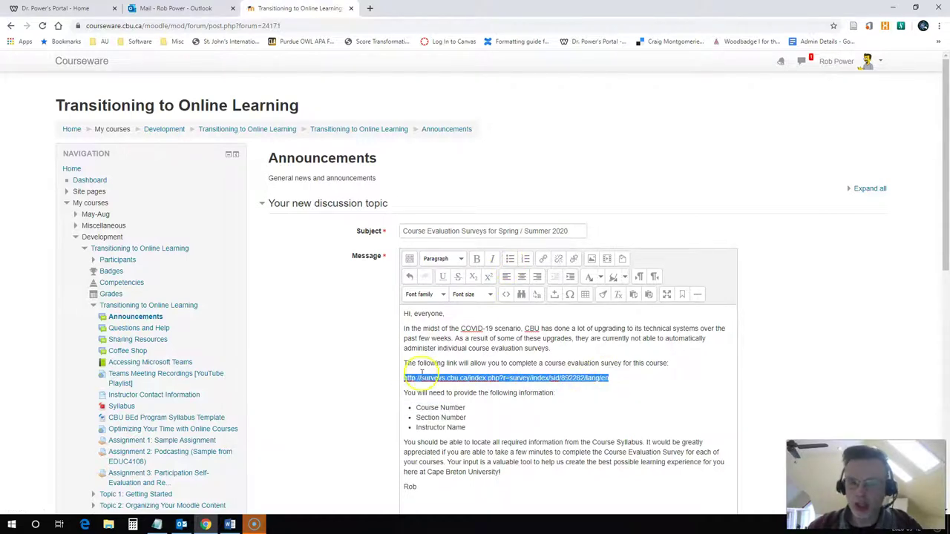
left_click(543, 259)
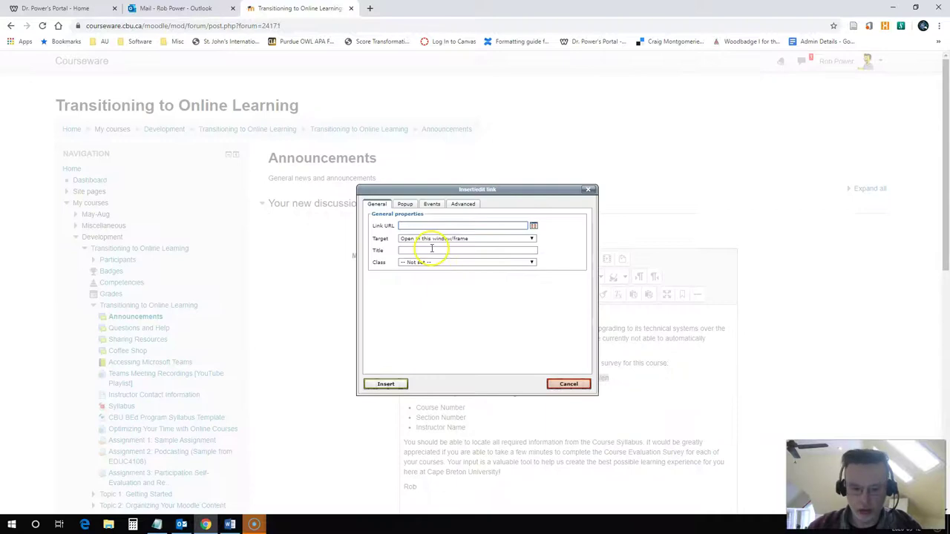
key("ctrl+v")
left_click(435, 240)
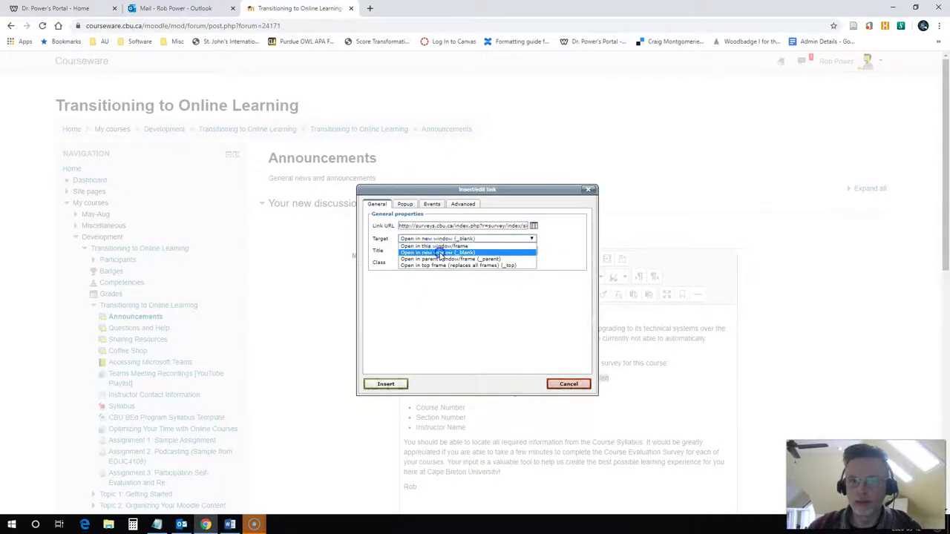
left_click(437, 250)
left_click(380, 383)
Step: Expand the announcement's display period settings and enable both the display start and display end
scroll(474, 400, "down", 3)
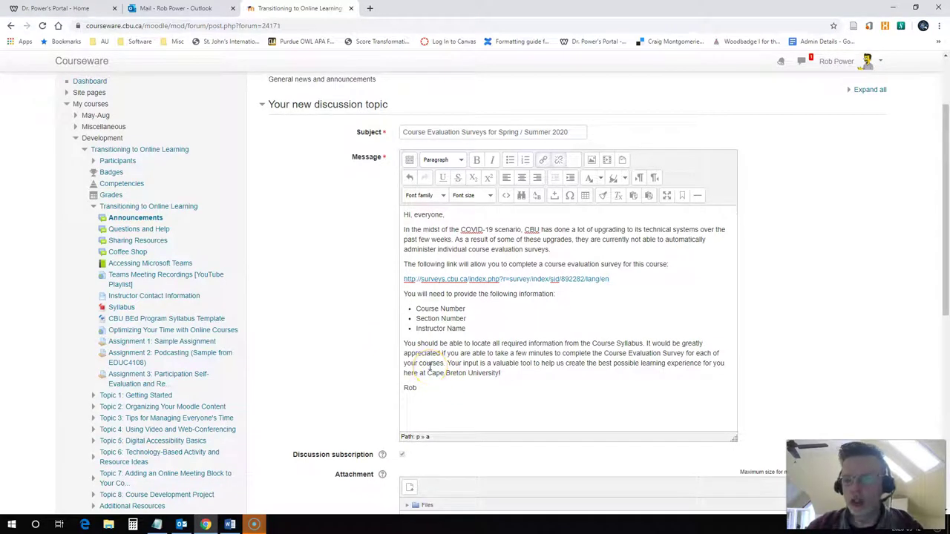
scroll(409, 363, "down", 3)
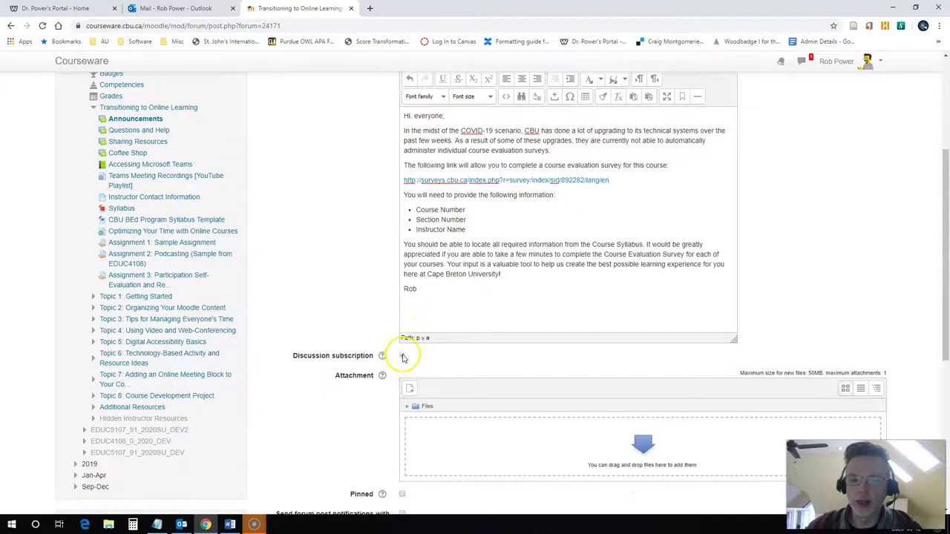
scroll(386, 338, "down", 6)
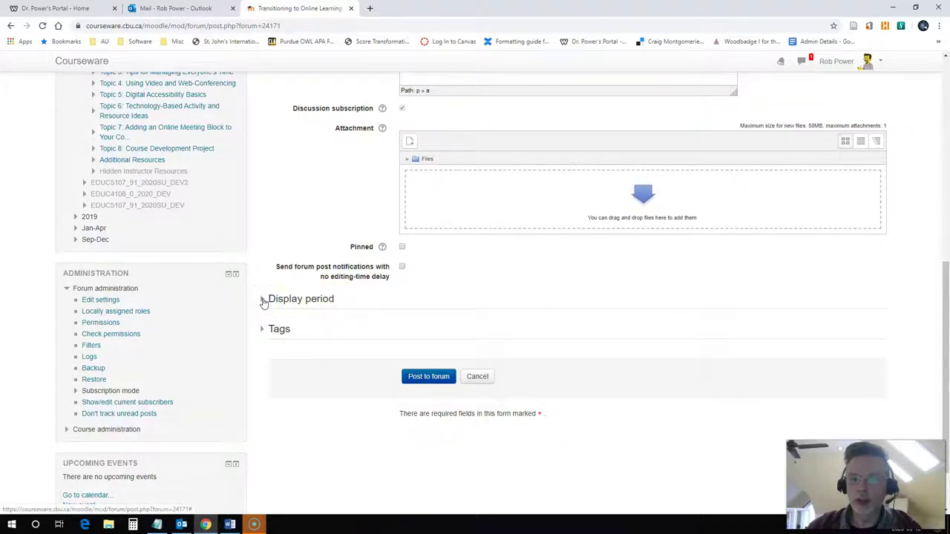
left_click(264, 299)
scroll(317, 318, "down", 2)
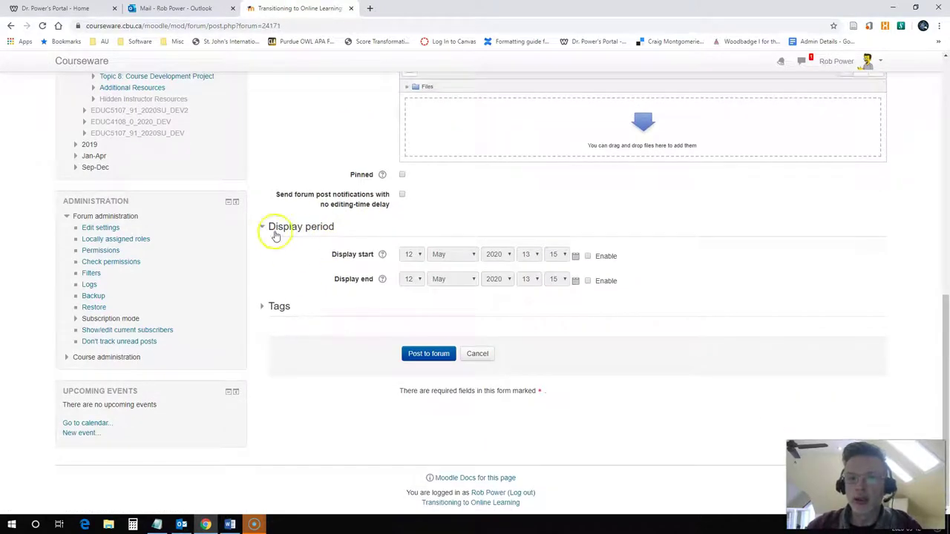
left_click(587, 255)
left_click(587, 280)
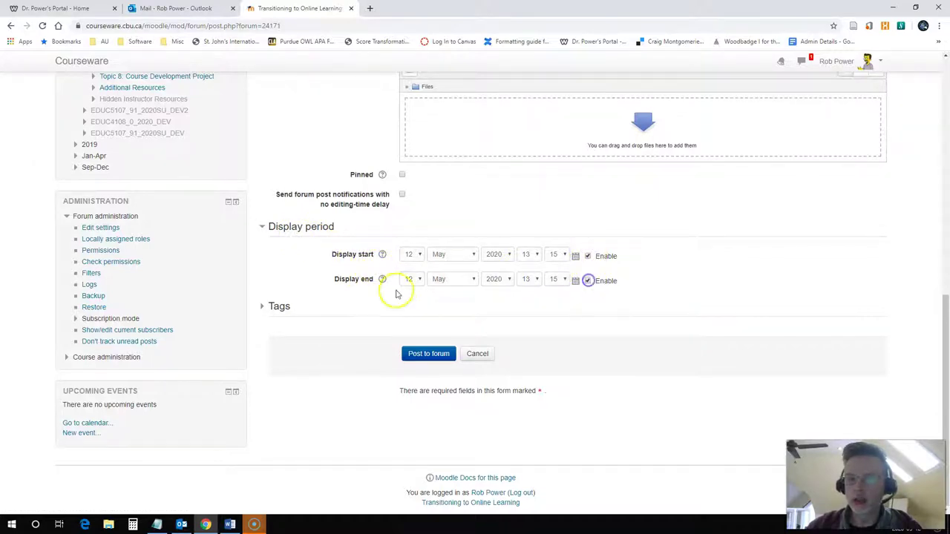
Step: Set the announcement's display start to 15 June 2020 at 00:00
left_click(575, 255)
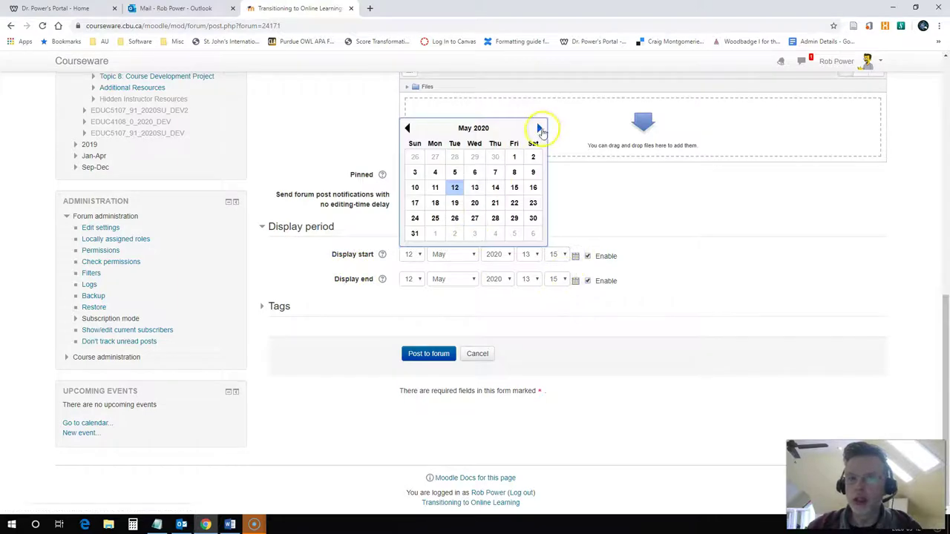
left_click(539, 129)
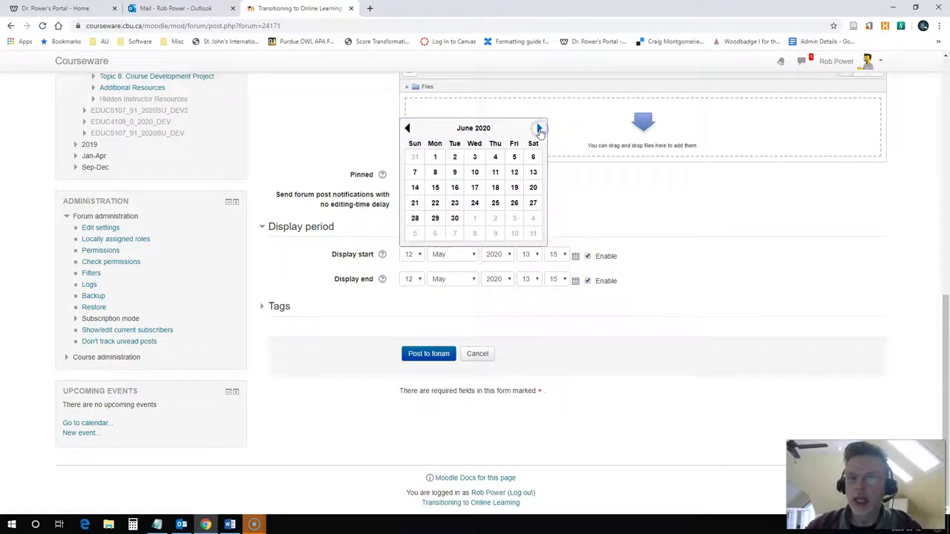
left_click(436, 190)
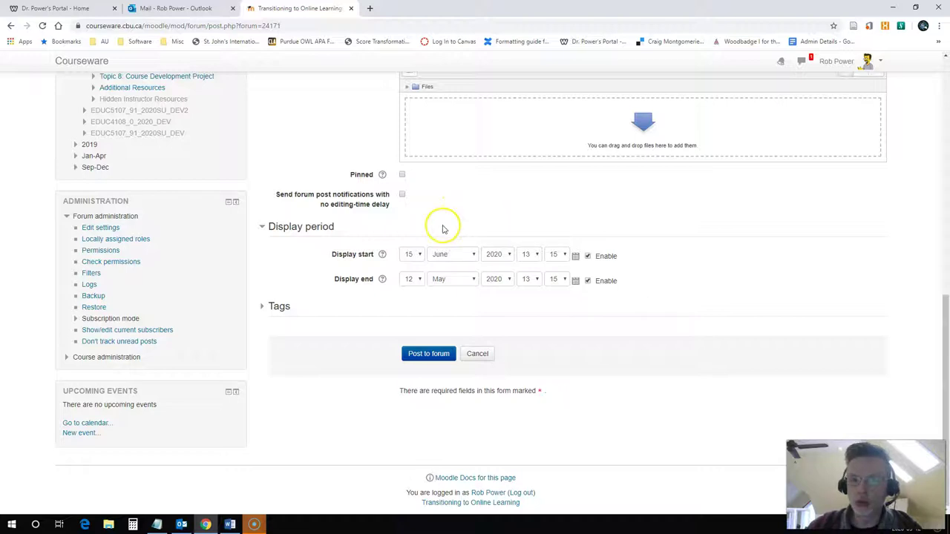
left_click(536, 257)
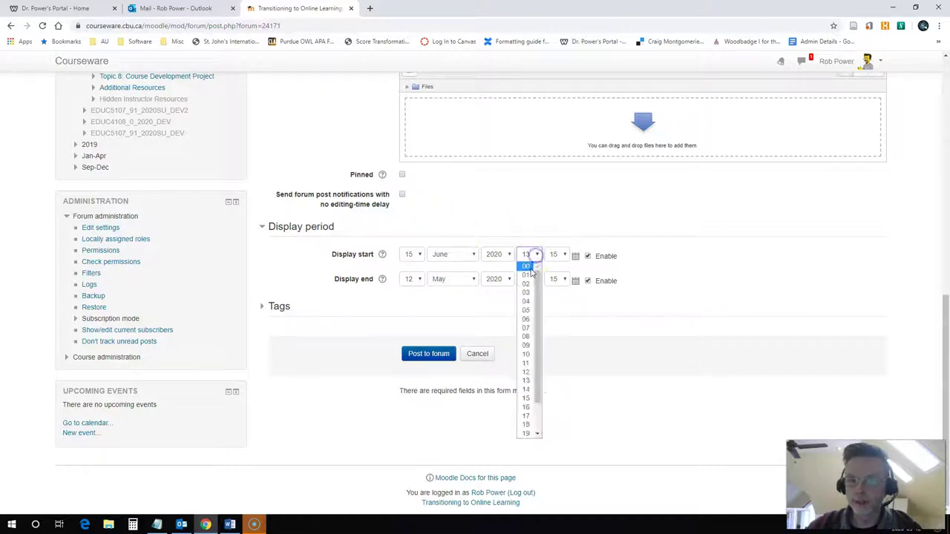
left_click(527, 266)
left_click(554, 255)
left_click(554, 266)
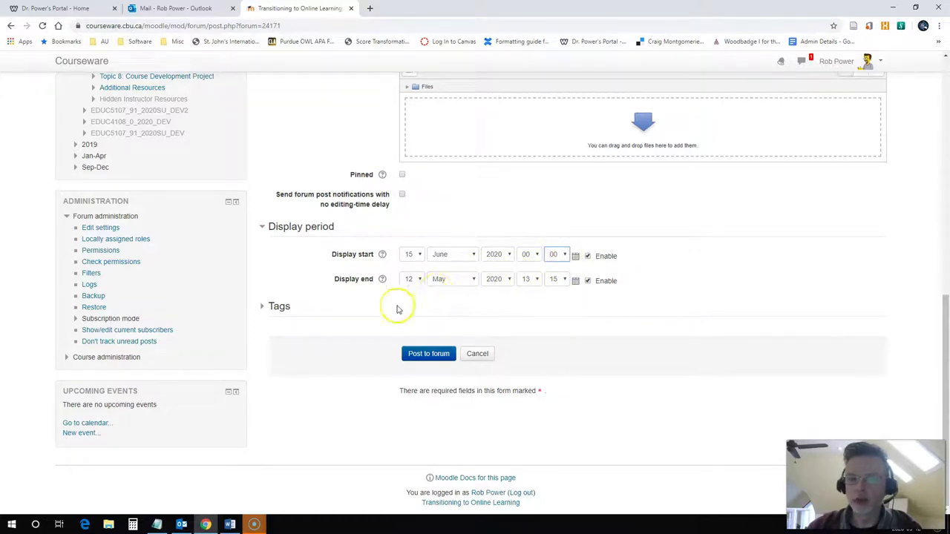
Step: Set the announcement's display end to 30 June 2020 at 23:55
left_click(573, 280)
left_click(539, 152)
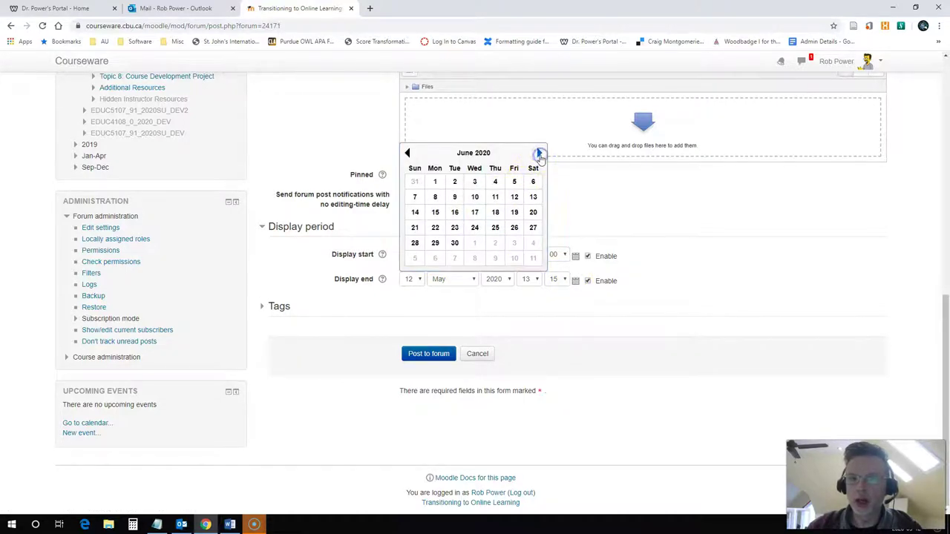
left_click(454, 243)
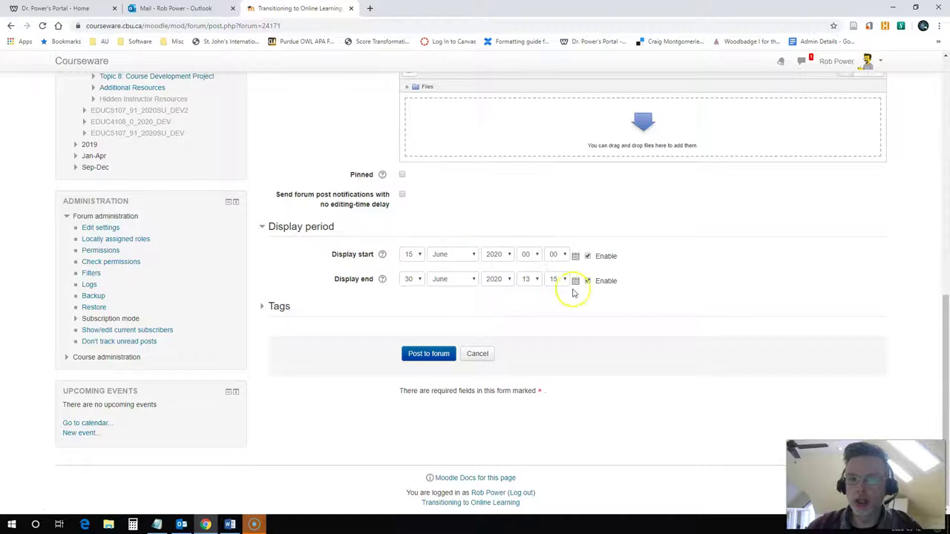
left_click(527, 280)
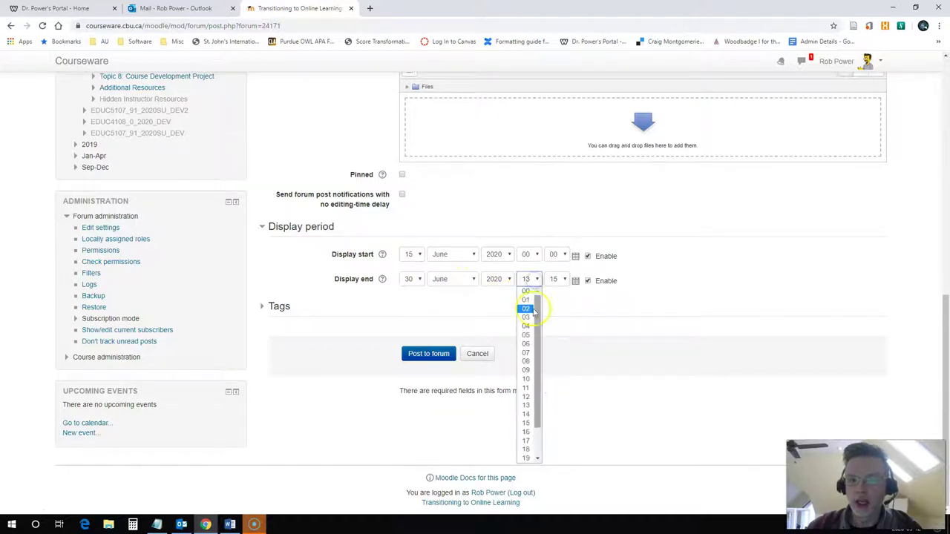
scroll(526, 449, "down", 2)
left_click(526, 453)
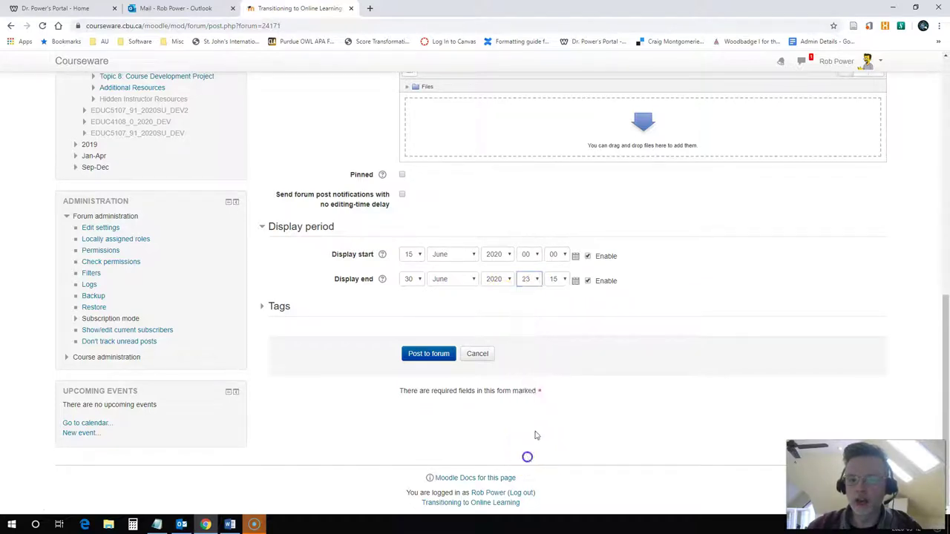
left_click(555, 281)
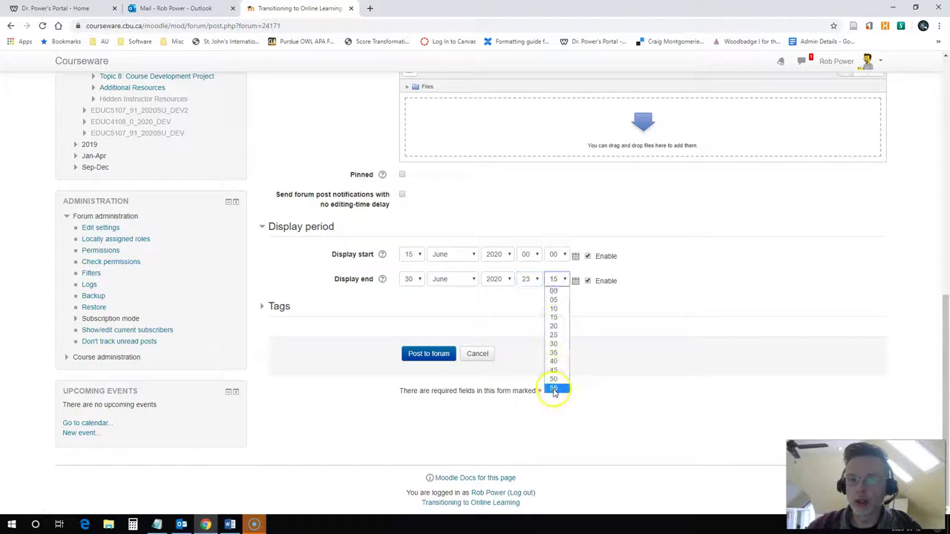
left_click(553, 390)
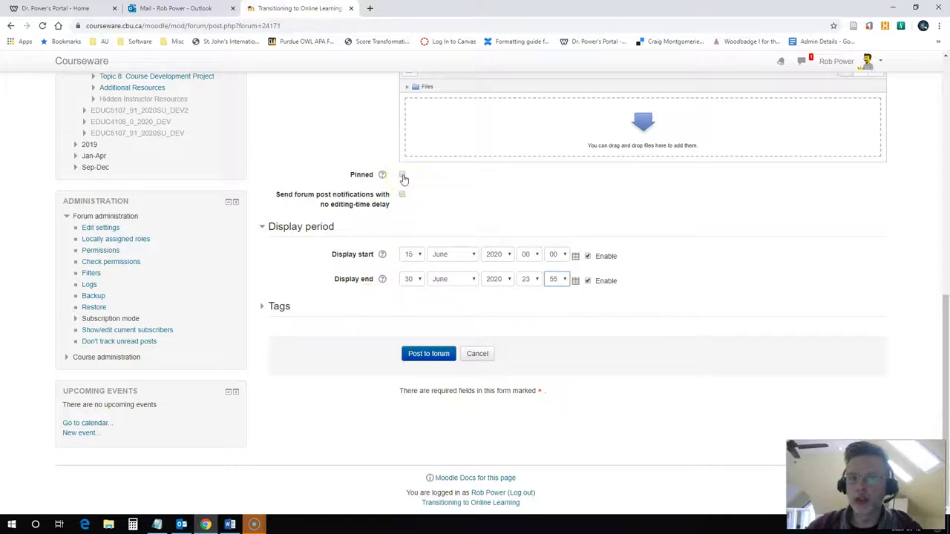
Step: Post the announcement as pinned to the forum, and open the posted discussion to review it before returning to the Announcements list
left_click(421, 356)
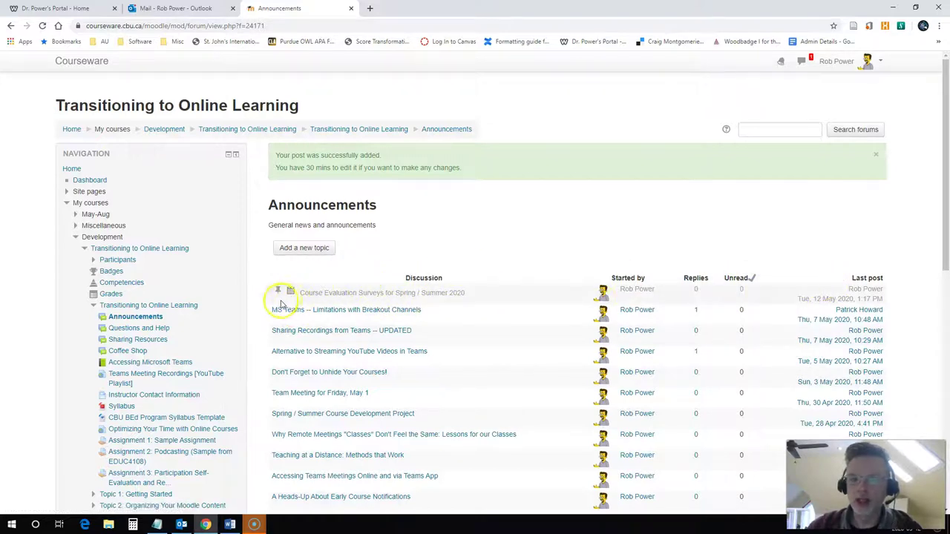
left_click(376, 294)
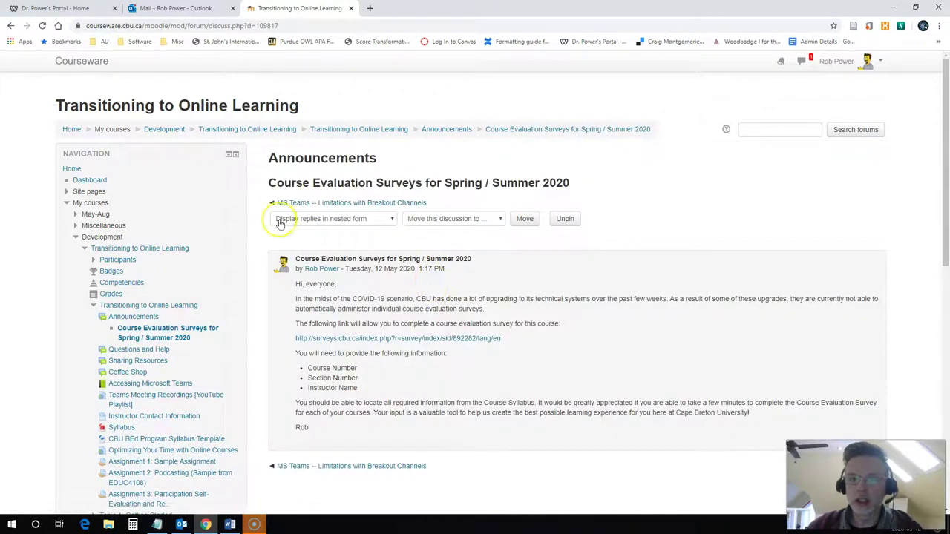
left_click(448, 130)
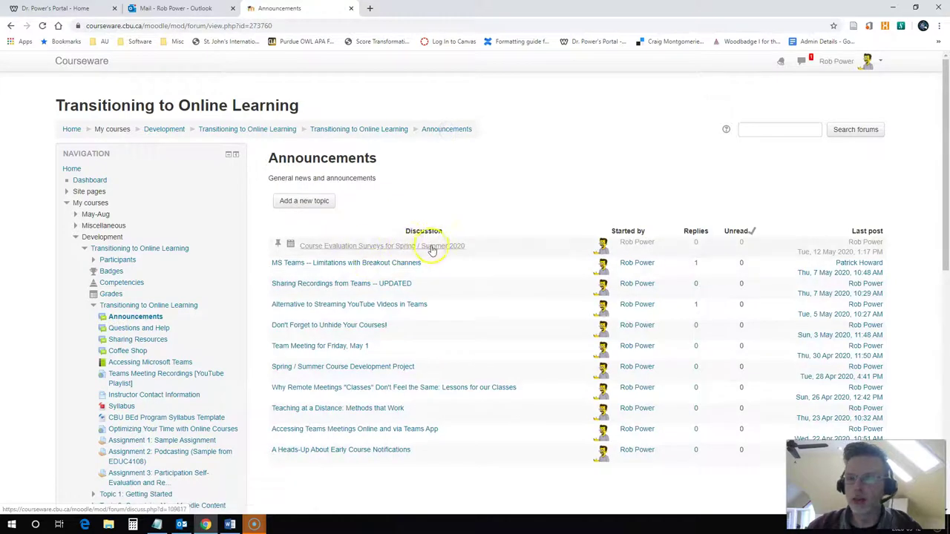
Step: Switch to the Student role to check whether the scheduled announcement can be viewed, and return to the normal role
left_click(837, 63)
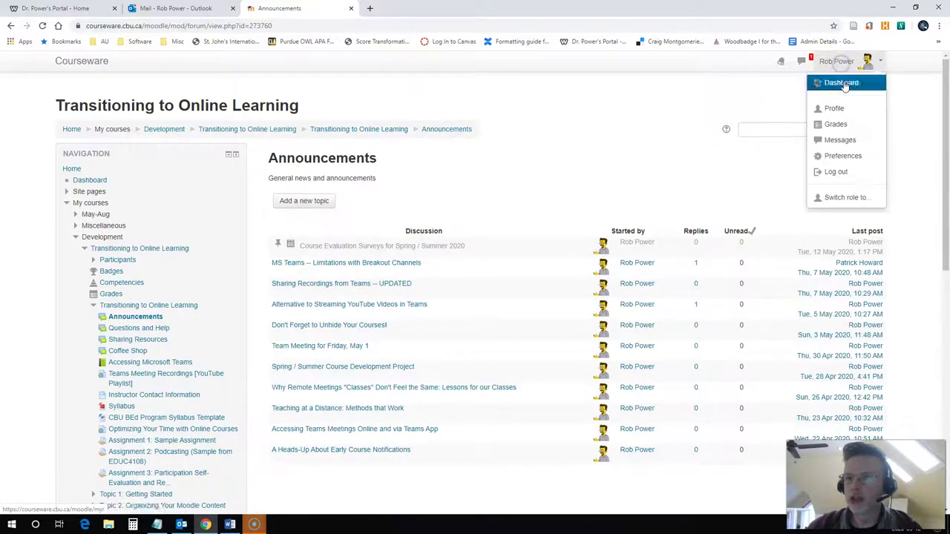
left_click(829, 199)
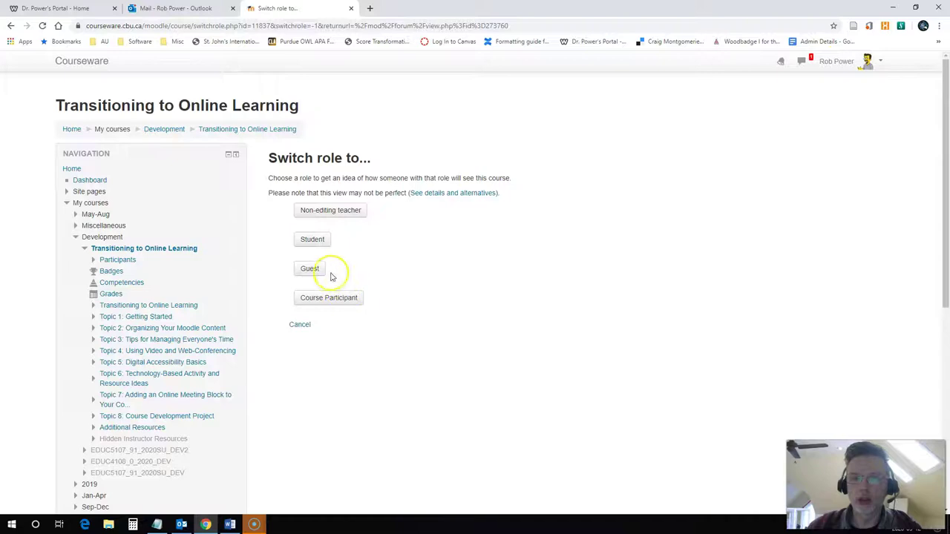
left_click(312, 239)
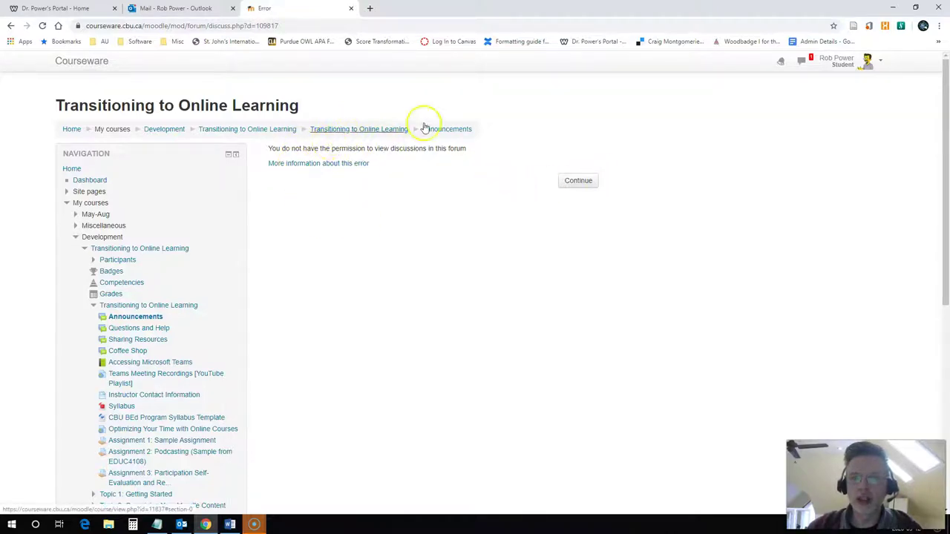
left_click(839, 61)
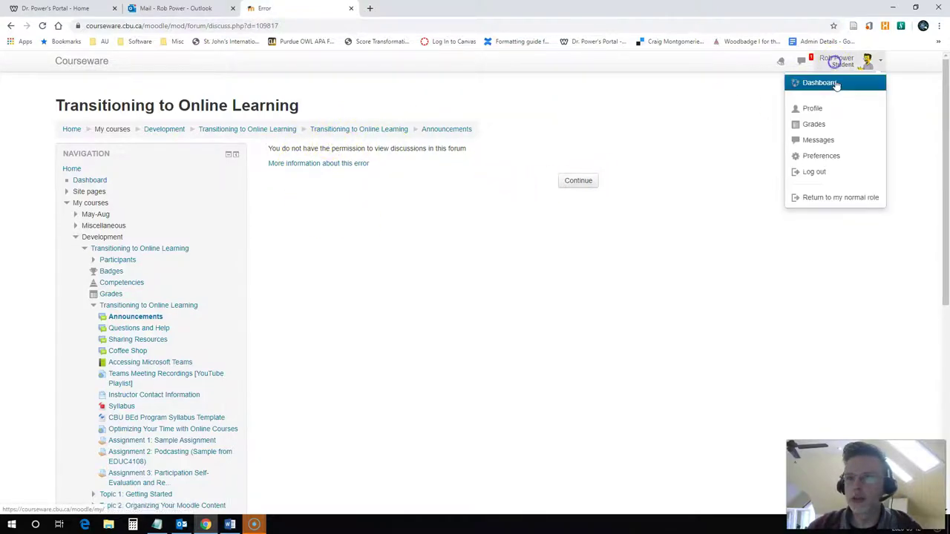
left_click(822, 200)
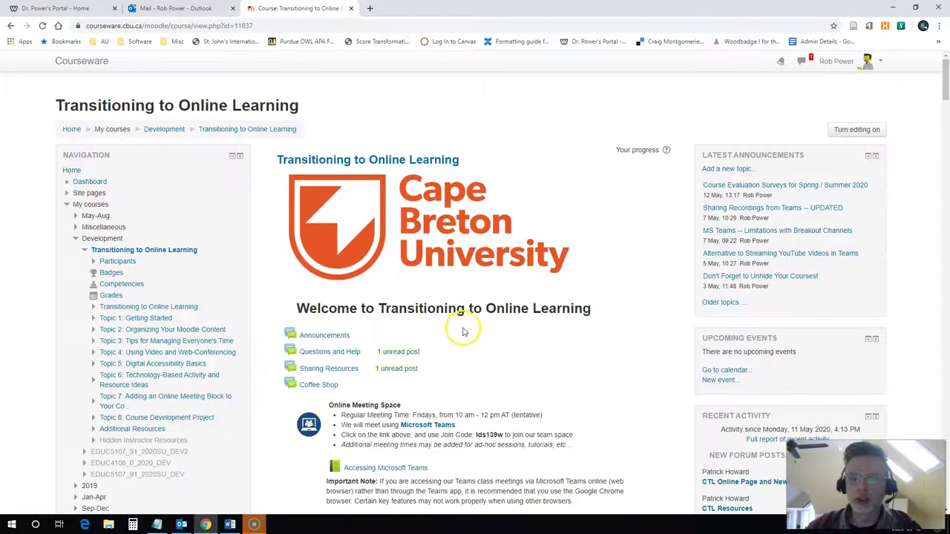